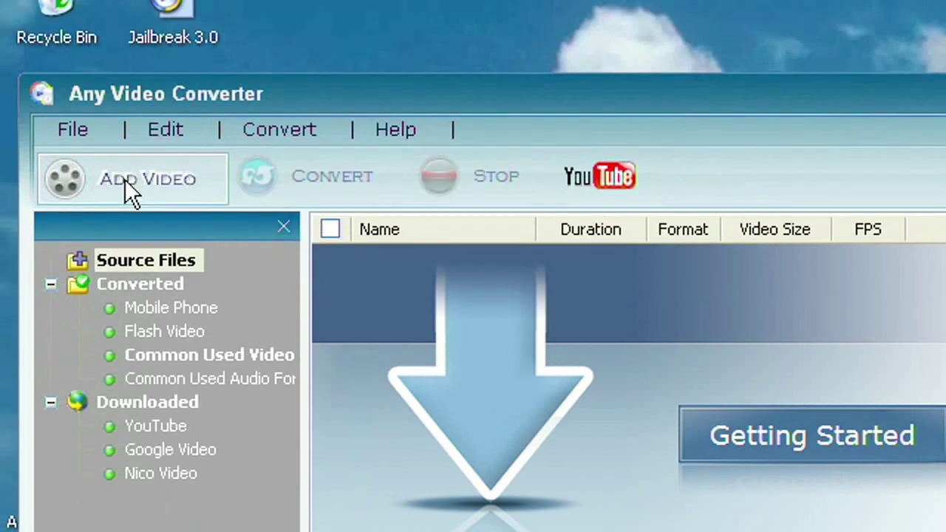
Add Jailbreak 3.0 from the Desktop to the file list and show the output profile choices
{"action": "left_click", "coordinate": [124, 183]}
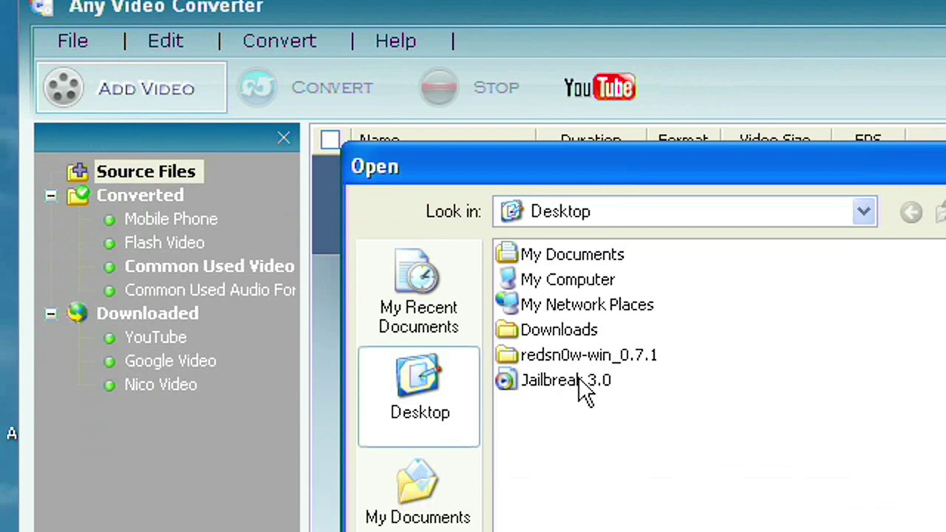
{"action": "left_click", "coordinate": [576, 474]}
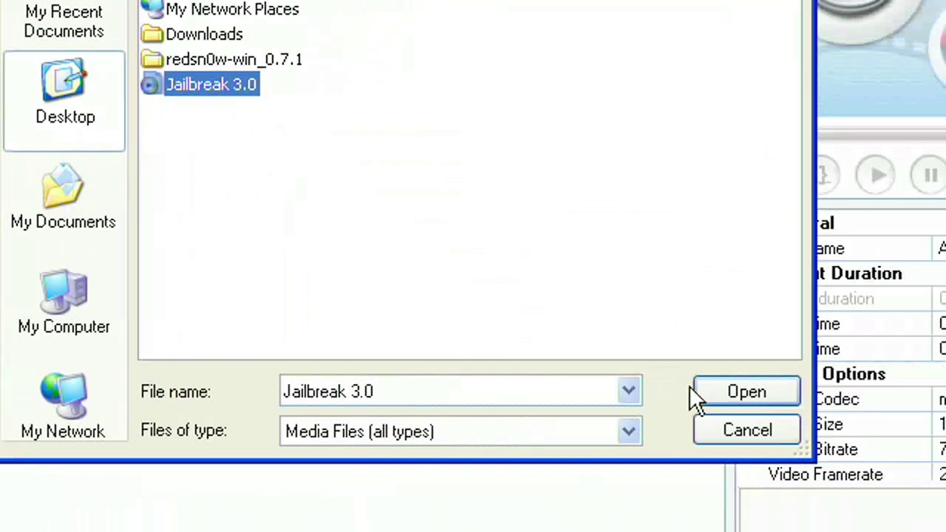
{"action": "left_click", "coordinate": [695, 390]}
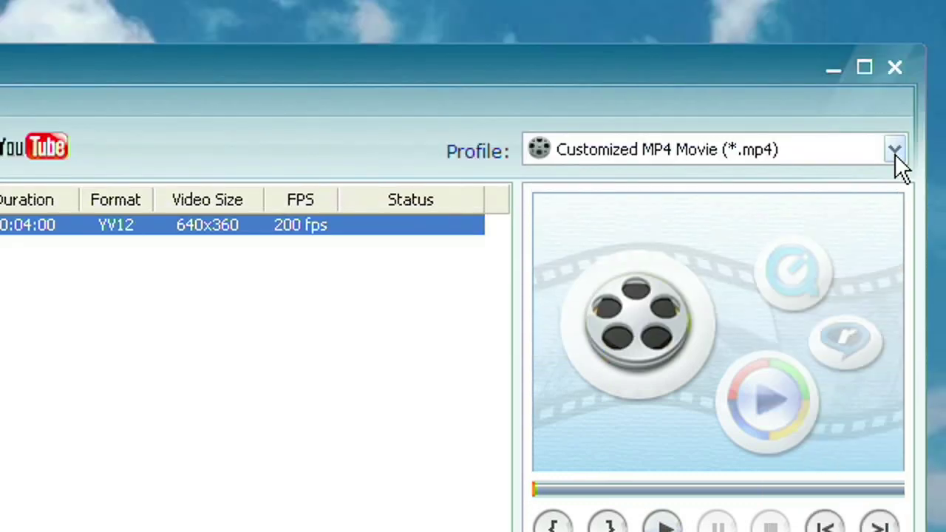
{"action": "left_click", "coordinate": [895, 150]}
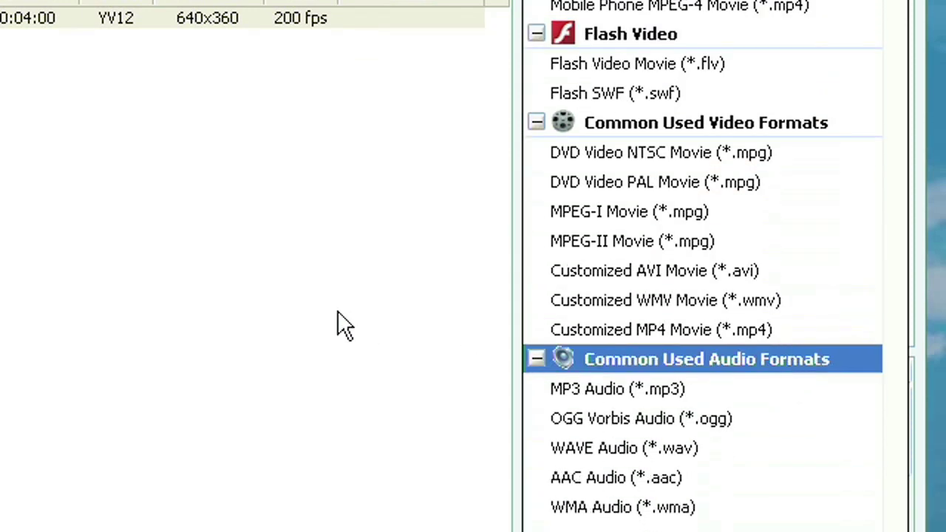
Close the profile list and review the 1280x720 mpeg4 video and aac audio properties
{"action": "left_click", "coordinate": [337, 326]}
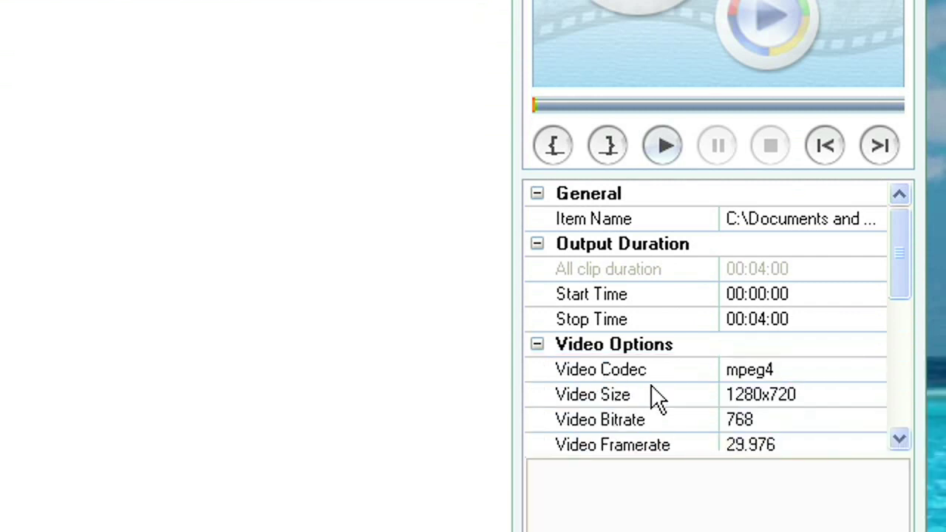
{"action": "left_click", "coordinate": [744, 375]}
{"action": "left_click", "coordinate": [783, 395]}
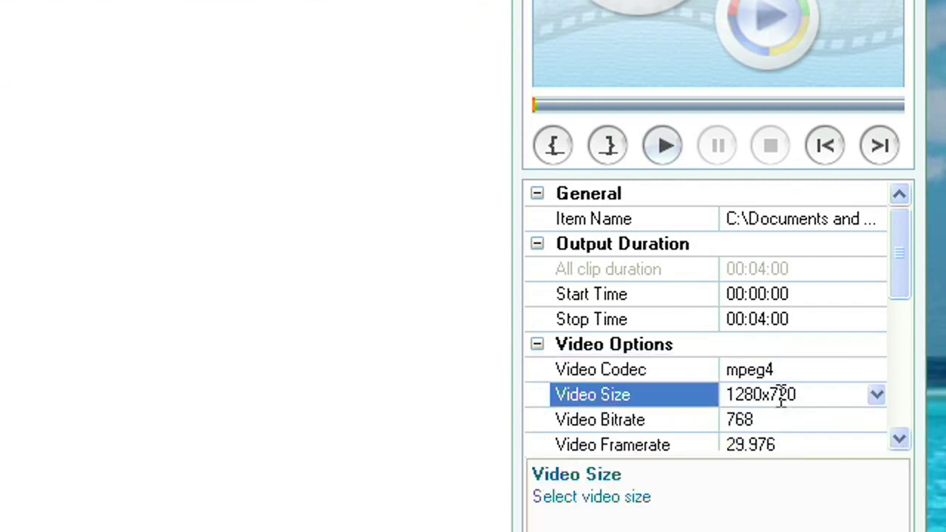
{"action": "scroll", "coordinate": [855, 266], "scroll_direction": "down", "scroll_amount": 3}
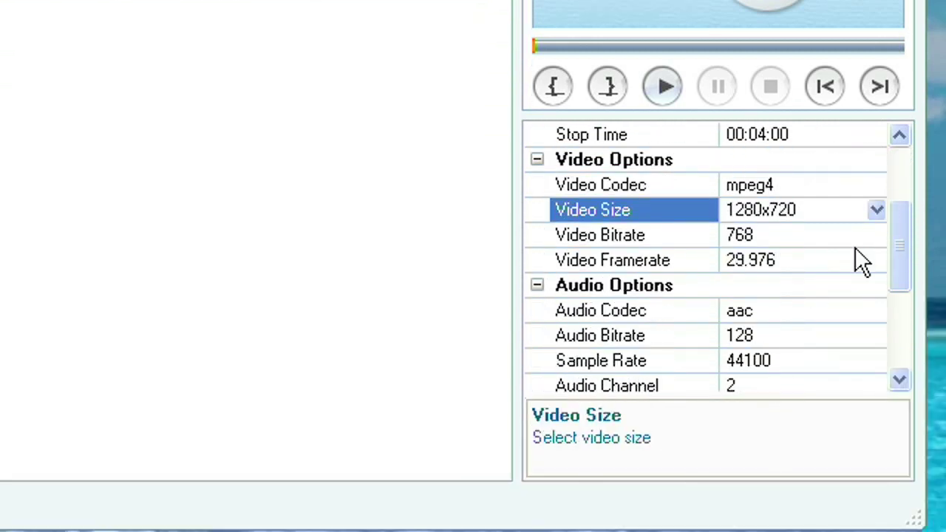
{"action": "scroll", "coordinate": [856, 250], "scroll_direction": "down", "scroll_amount": 2}
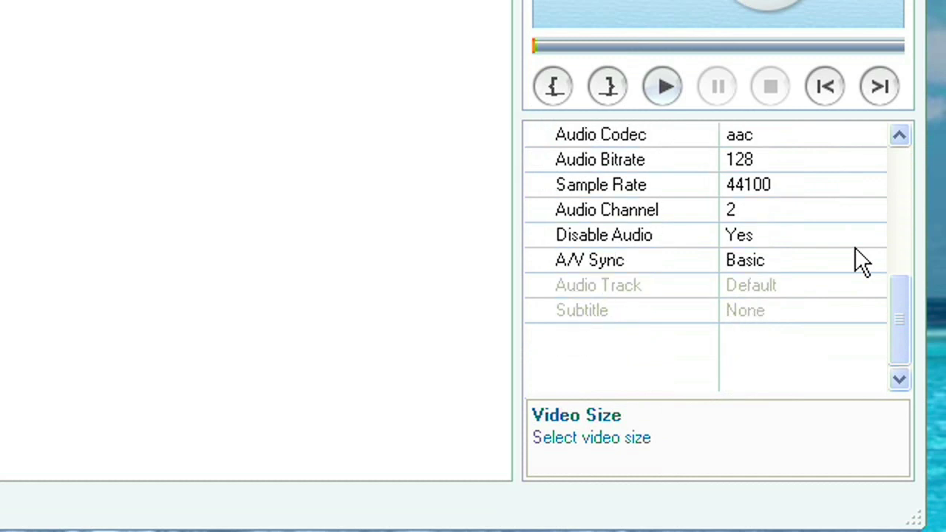
{"action": "scroll", "coordinate": [858, 259], "scroll_direction": "up", "scroll_amount": 5}
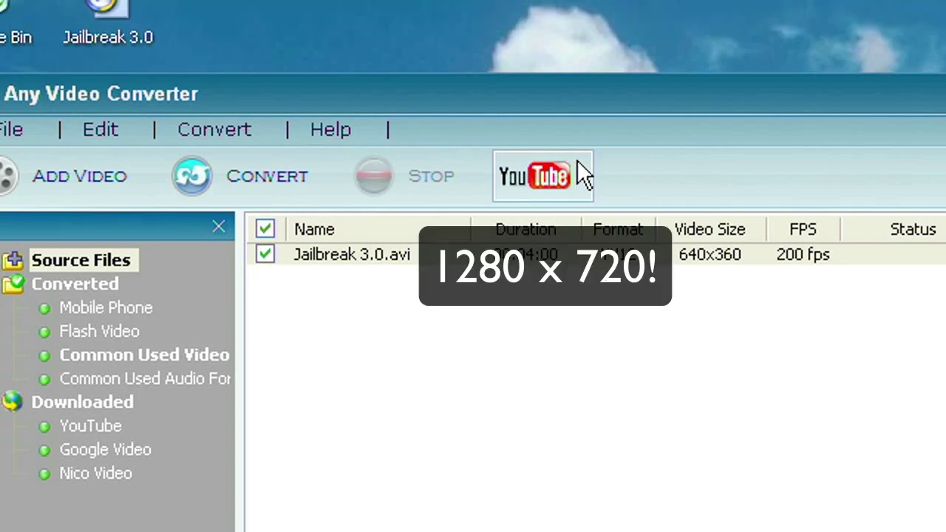
{"action": "left_click", "coordinate": [573, 147]}
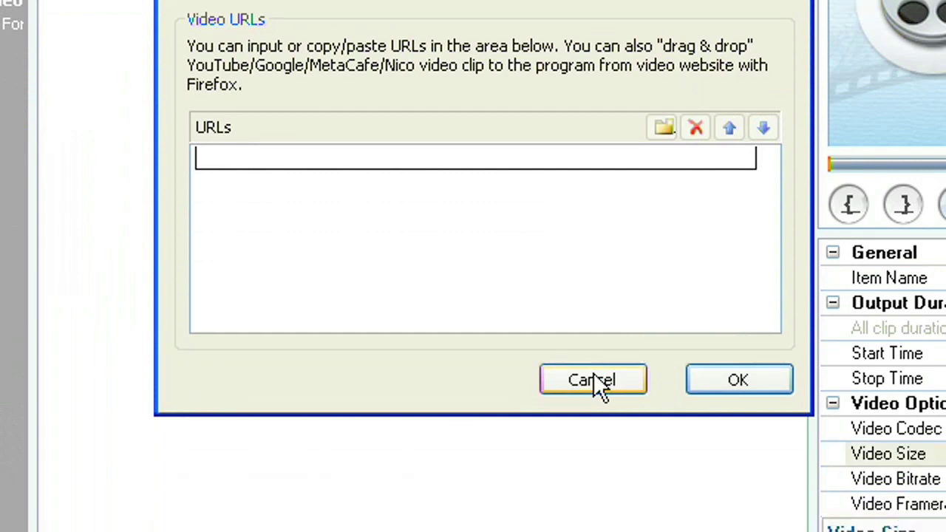
{"action": "left_click", "coordinate": [593, 467]}
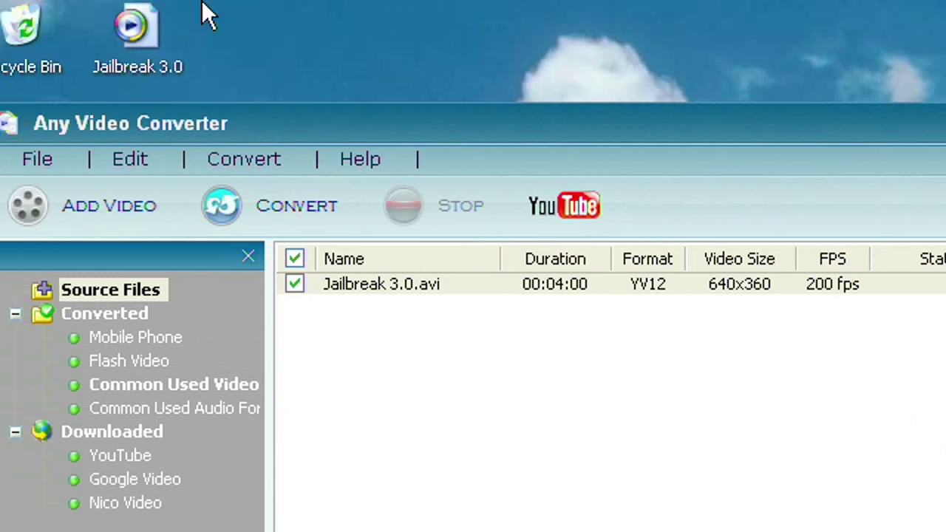
{"action": "left_click_drag", "start_coordinate": [238, 1], "coordinate": [381, 75]}
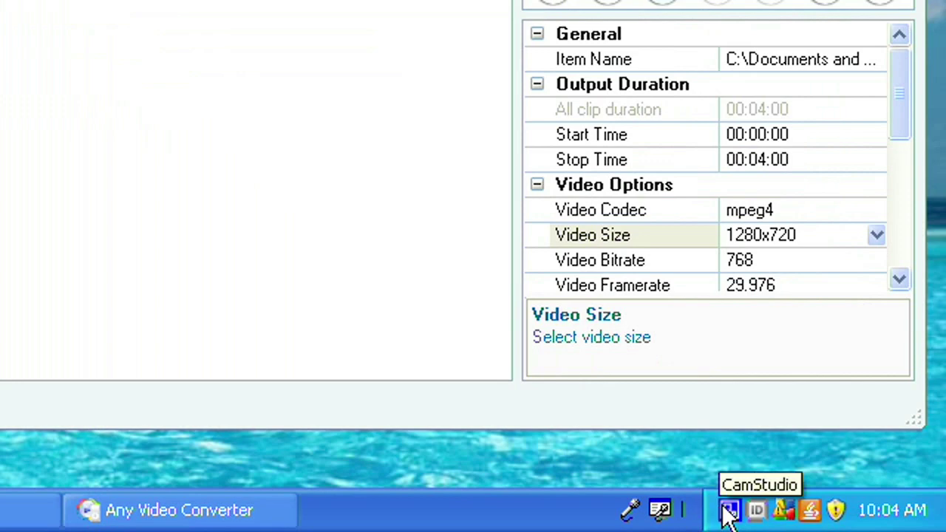
{"action": "right_click", "coordinate": [732, 512]}
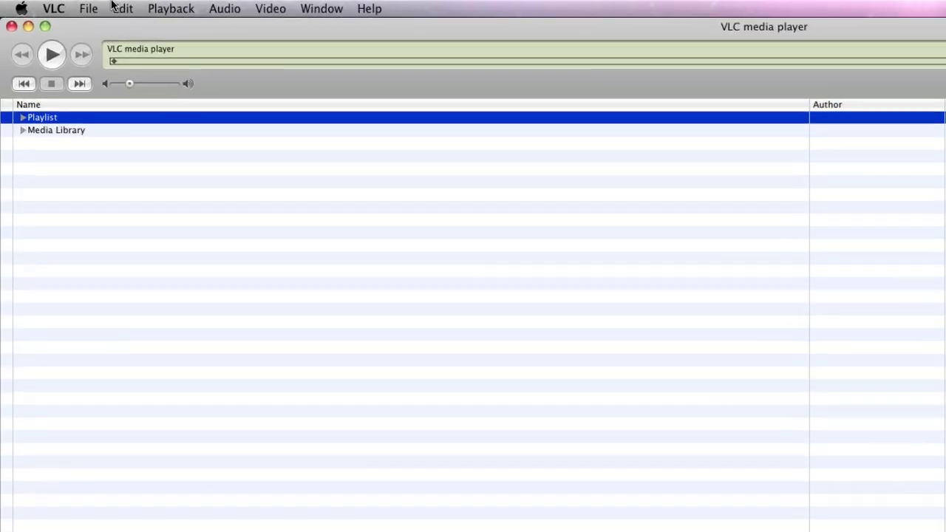
Set Downloads/video.flv as the Advanced Open File source with Streaming/Saving enabled
{"action": "left_click", "coordinate": [52, 6]}
{"action": "left_click", "coordinate": [133, 40]}
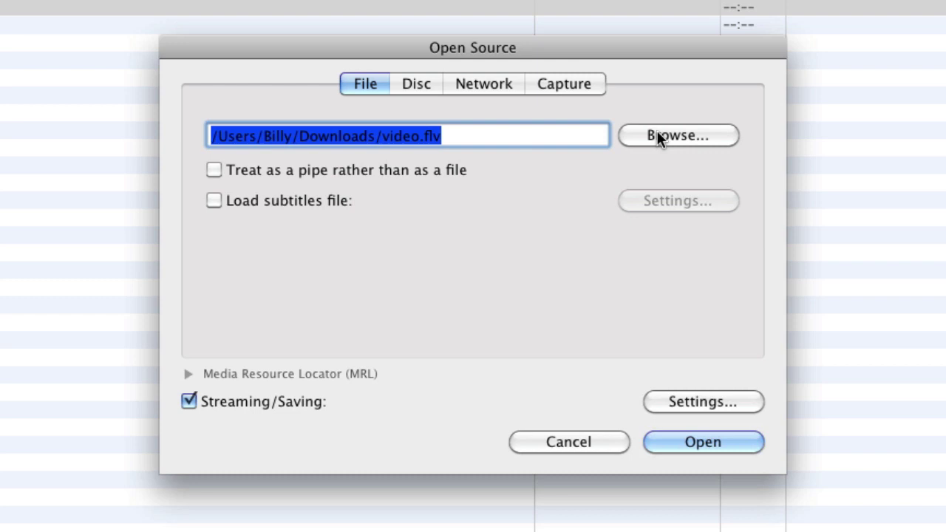
{"action": "left_click", "coordinate": [650, 134]}
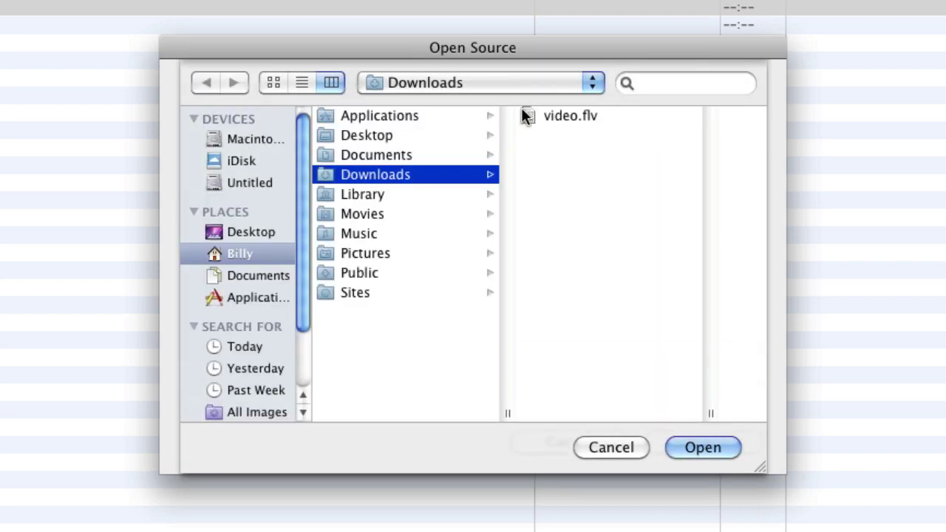
{"action": "left_click", "coordinate": [713, 446]}
{"action": "left_click", "coordinate": [713, 444]}
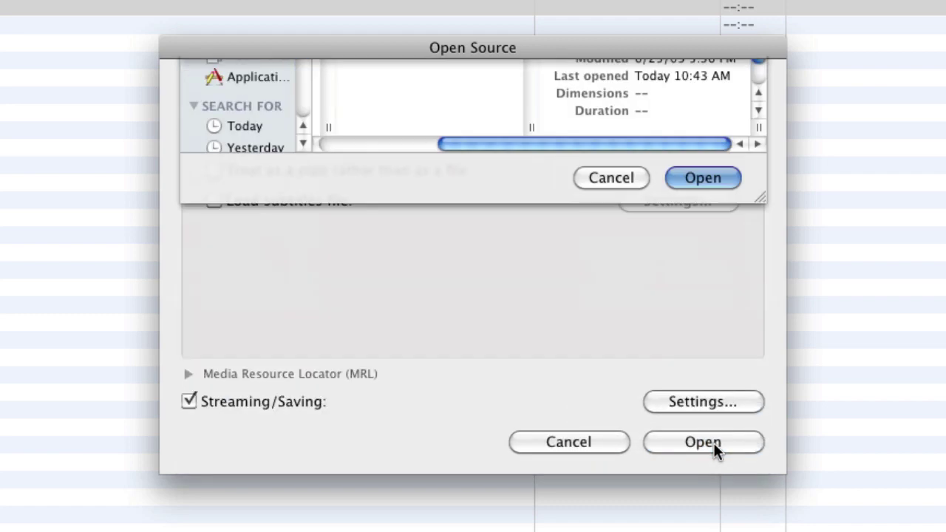
{"action": "left_click", "coordinate": [189, 398]}
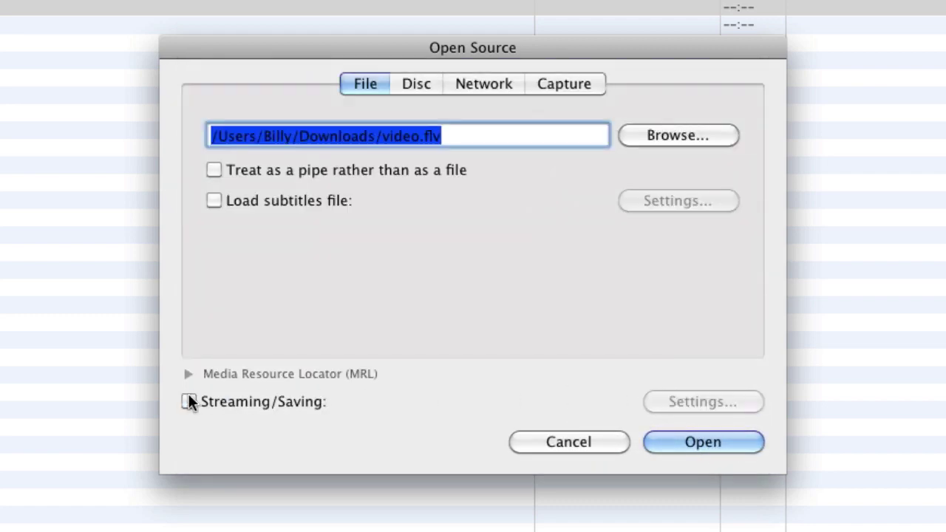
{"action": "left_click", "coordinate": [190, 401]}
Set the stream output file to Video.mp4 in the Desktop folder
{"action": "left_click", "coordinate": [749, 401]}
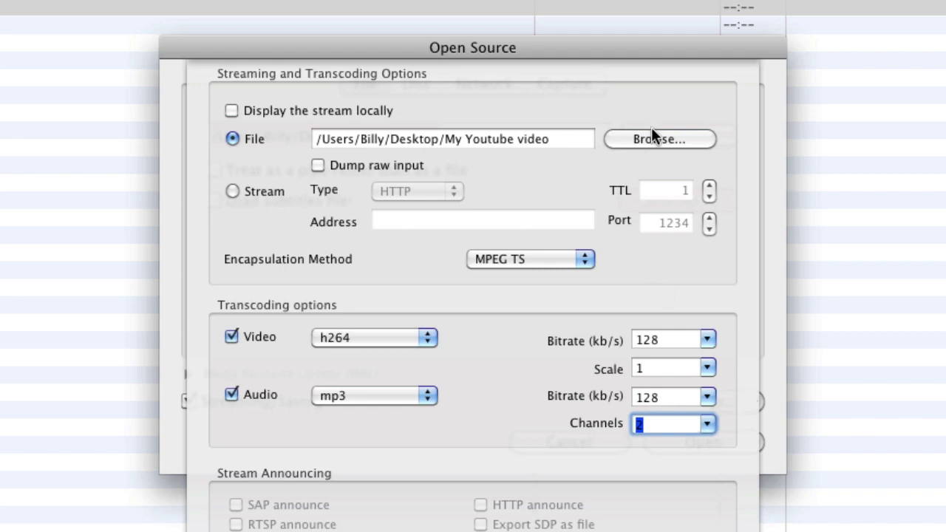
{"action": "left_click", "coordinate": [653, 137]}
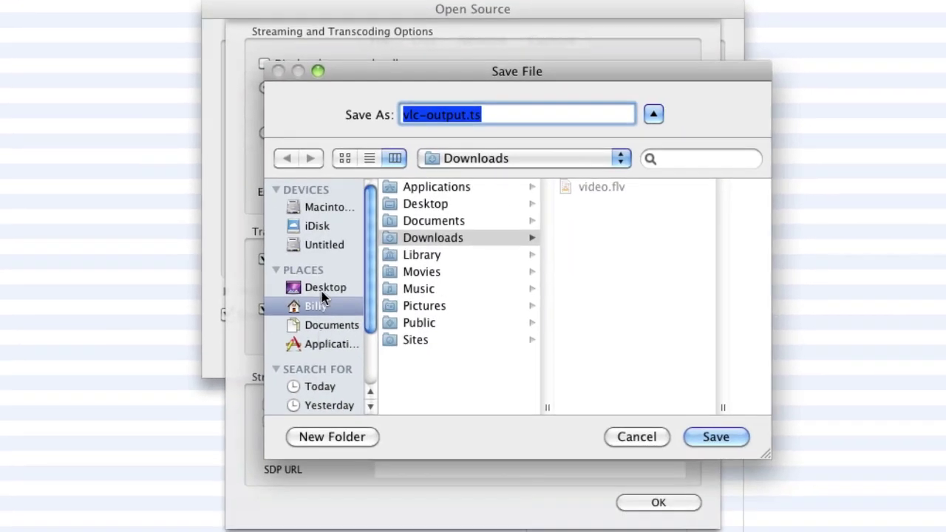
{"action": "left_click", "coordinate": [325, 306]}
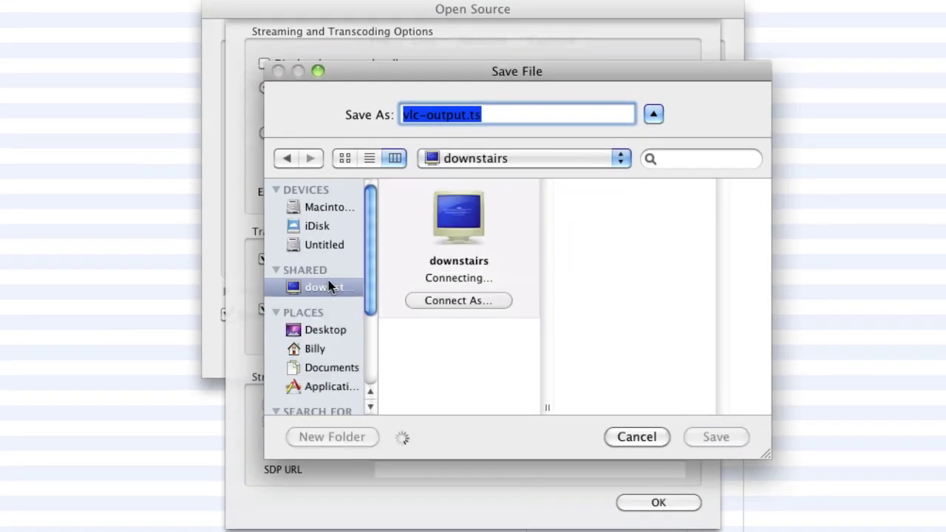
{"action": "left_click", "coordinate": [321, 325]}
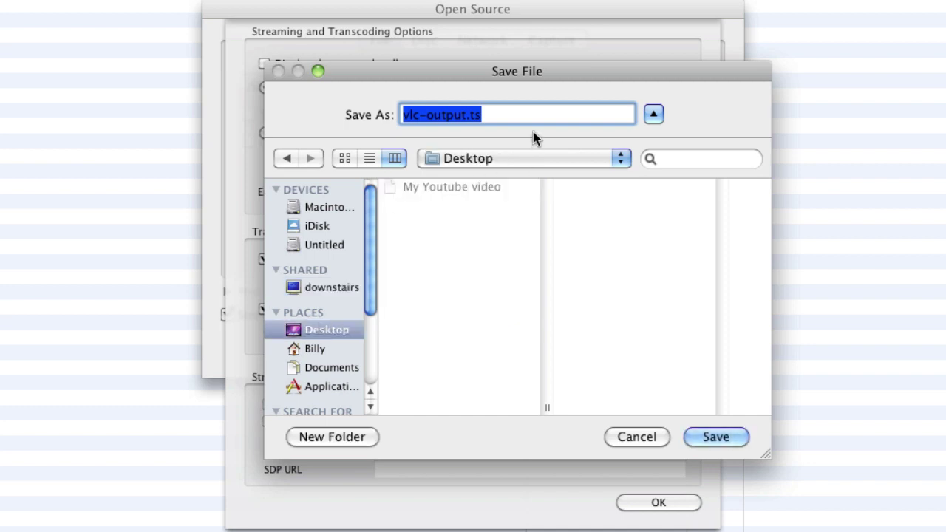
{"action": "key", "text": "BackSpace"}
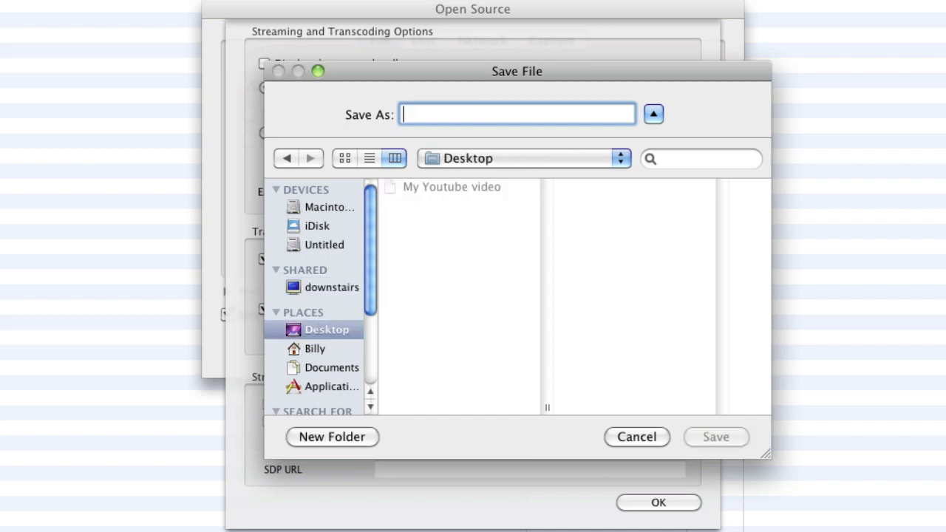
{"action": "type", "text": "V"}
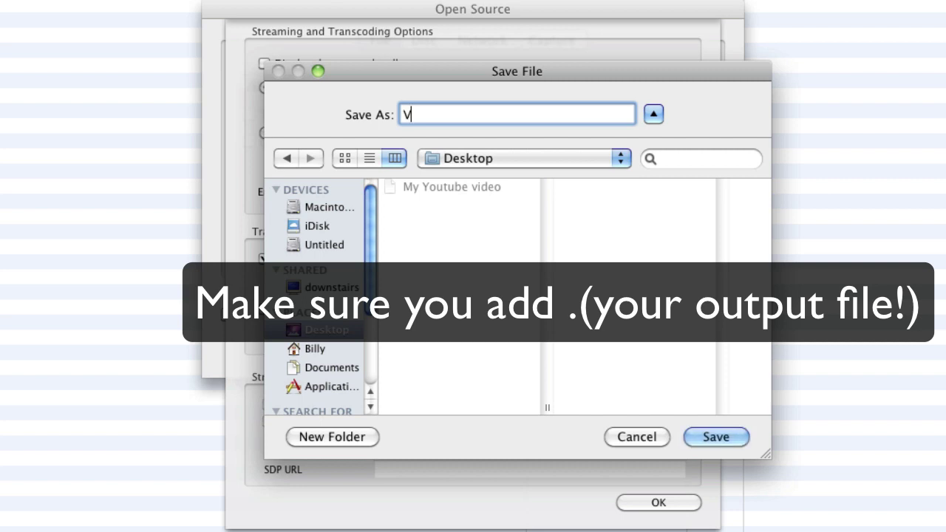
{"action": "type", "text": "ideo.mmp"}
{"action": "type", "text": "4"}
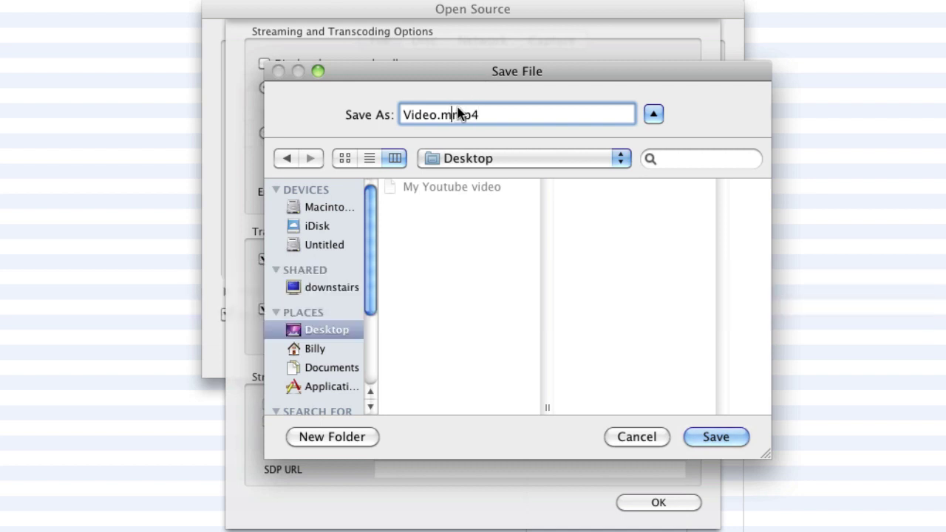
{"action": "left_click", "coordinate": [452, 108]}
{"action": "key", "text": "BackSpace"}
{"action": "left_click", "coordinate": [737, 437]}
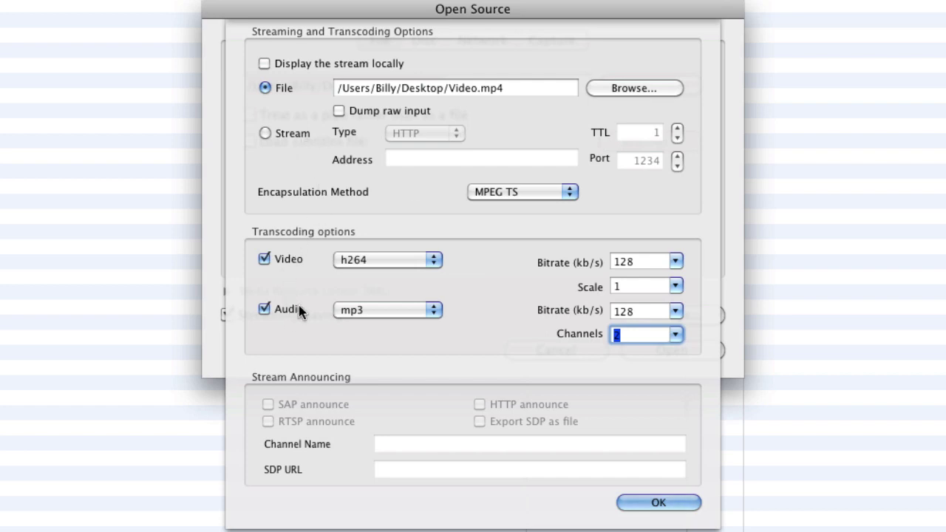
Keep h264 video transcoding enabled and confirm the transcoding settings
{"action": "left_click", "coordinate": [352, 266]}
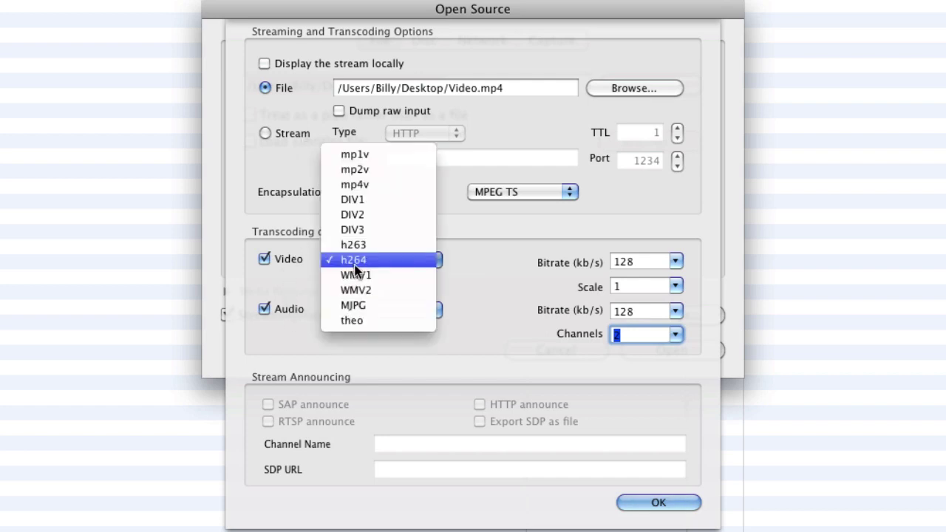
{"action": "left_click", "coordinate": [355, 267]}
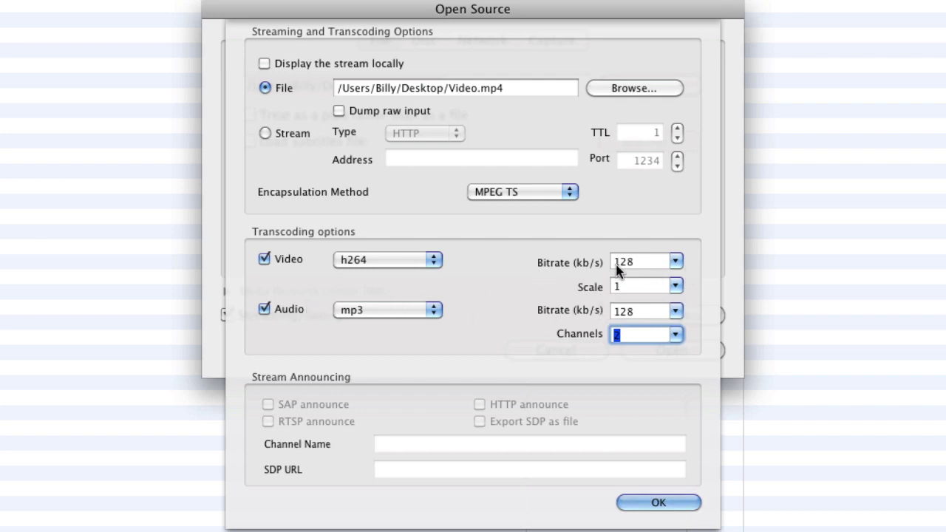
{"action": "left_click", "coordinate": [264, 259]}
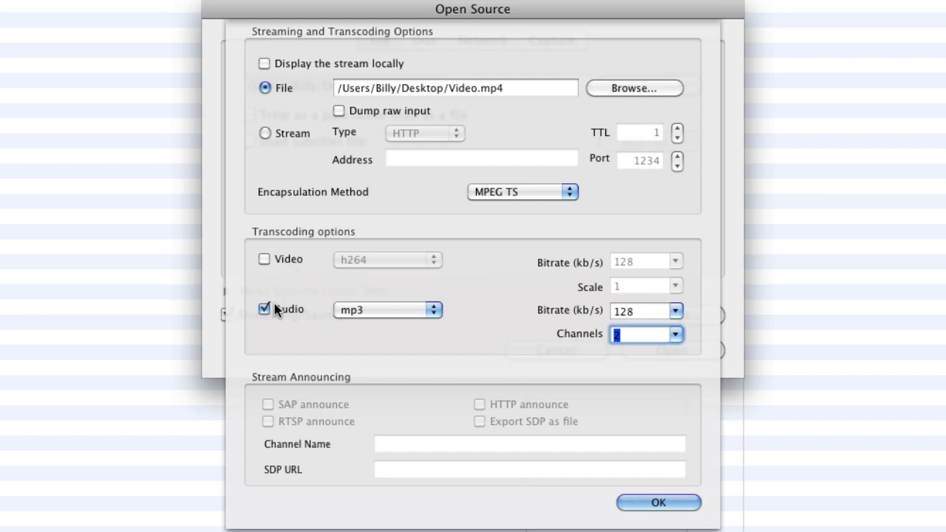
{"action": "left_click", "coordinate": [264, 260]}
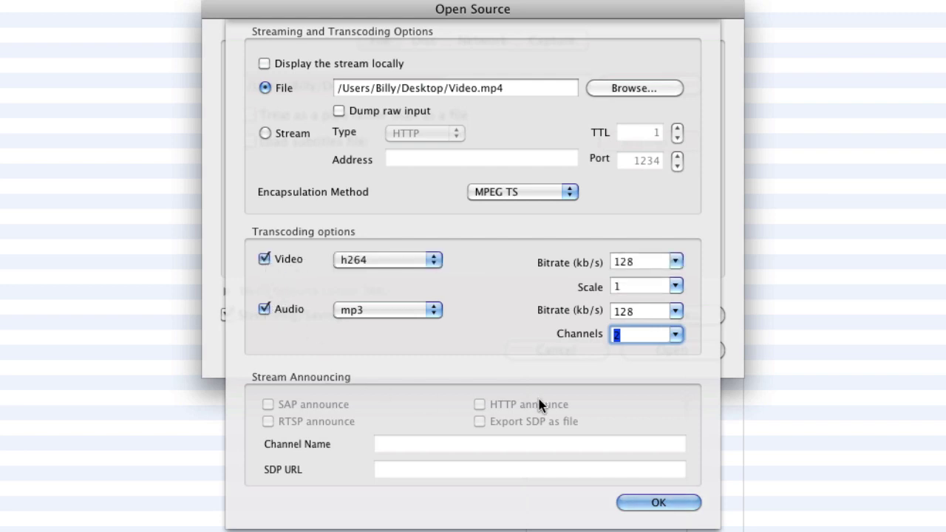
{"action": "left_click", "coordinate": [658, 501]}
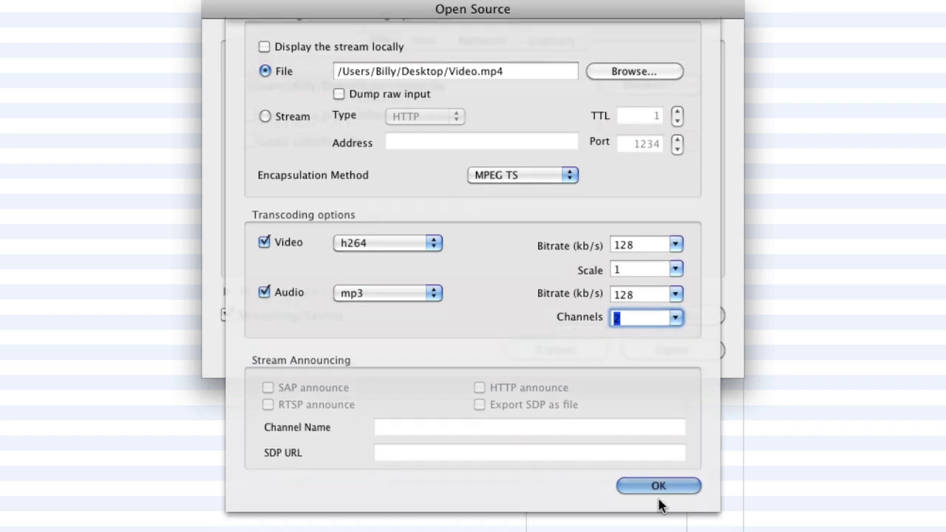
Start the conversion and check the resulting Video.mp4 on the desktop
{"action": "left_click", "coordinate": [669, 350]}
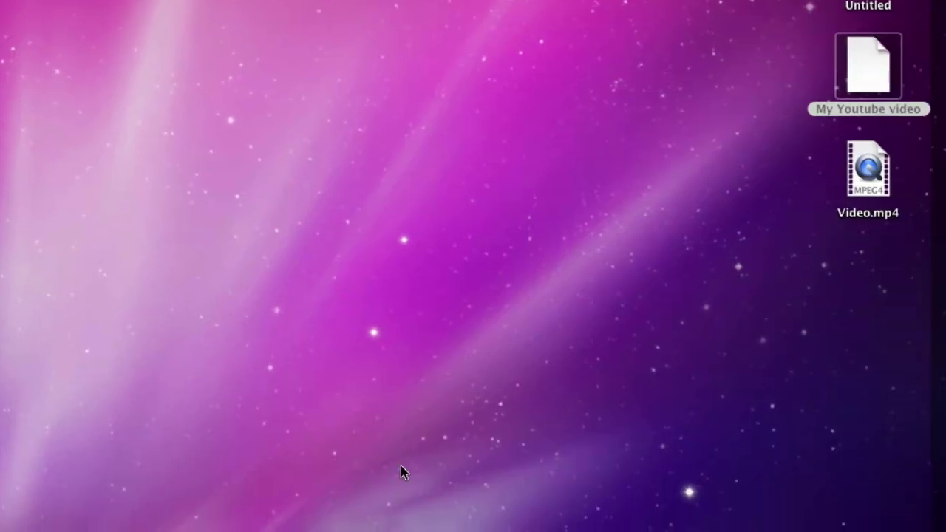
{"action": "left_click", "coordinate": [866, 184]}
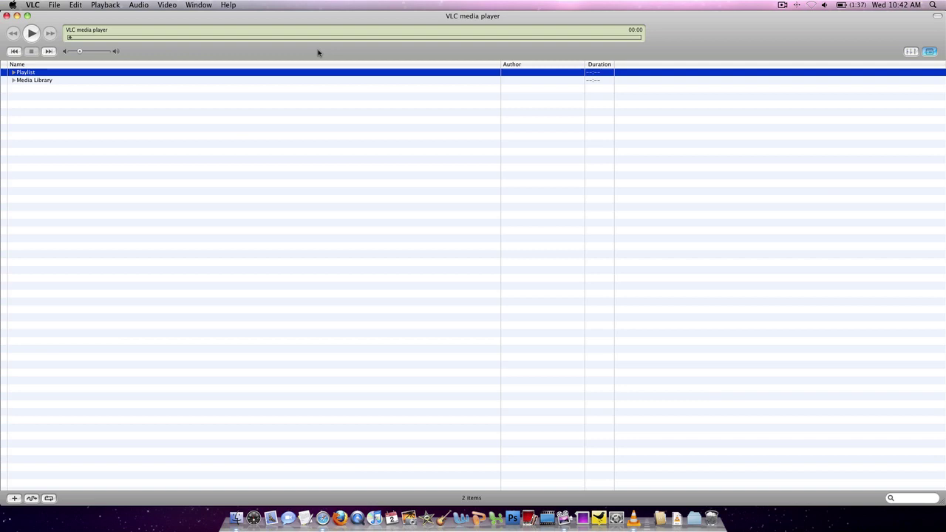
In Safari, open the uploaded YouTube video 'How To Create Buttons for Your Website' from My Videos
{"action": "left_click", "coordinate": [320, 516]}
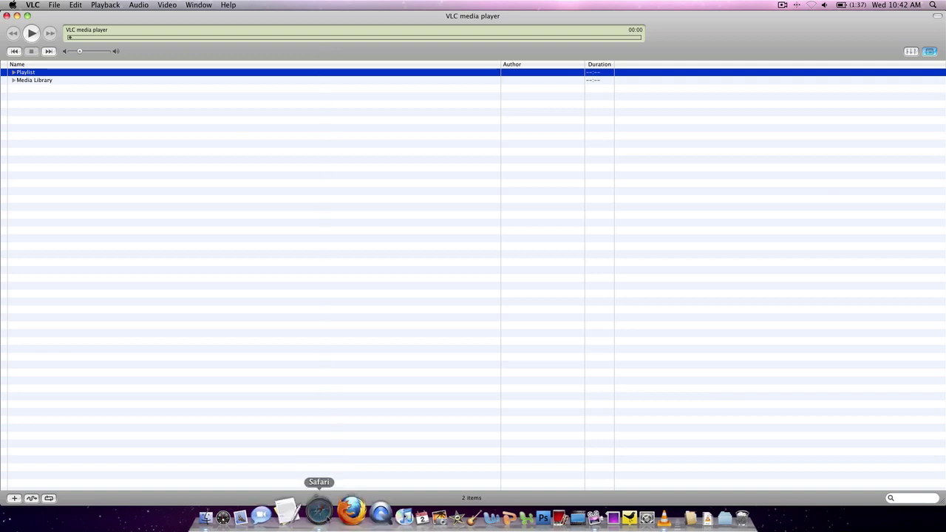
{"action": "left_click", "coordinate": [477, 148]}
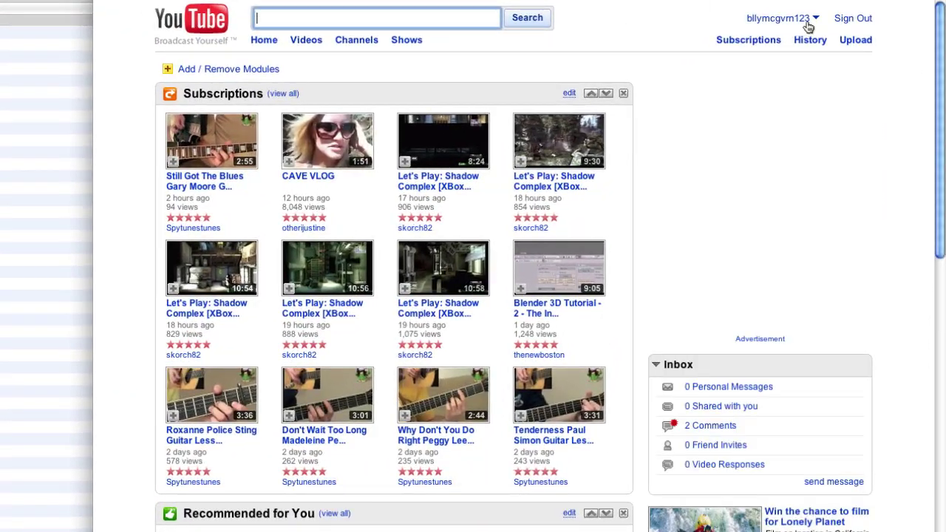
{"action": "left_click", "coordinate": [847, 66]}
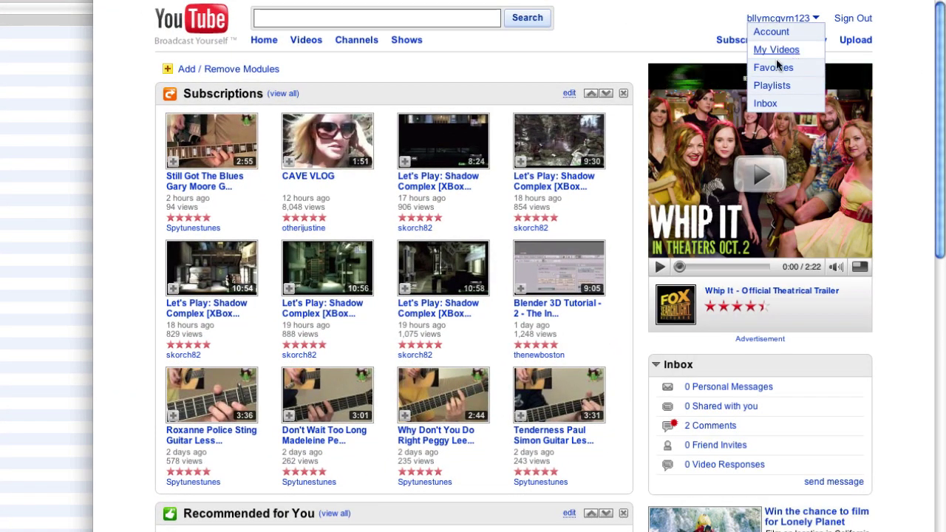
{"action": "left_click", "coordinate": [784, 50]}
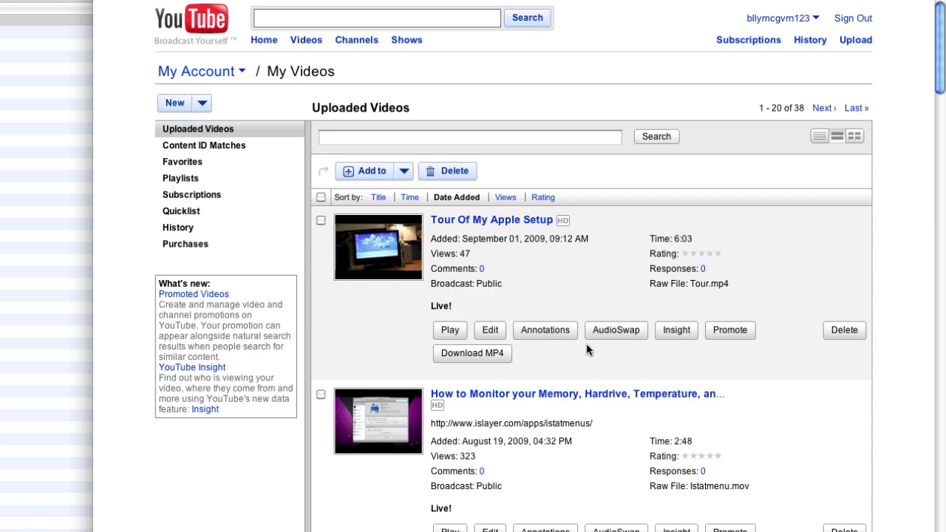
{"action": "scroll", "coordinate": [587, 350], "scroll_direction": "down", "scroll_amount": 10}
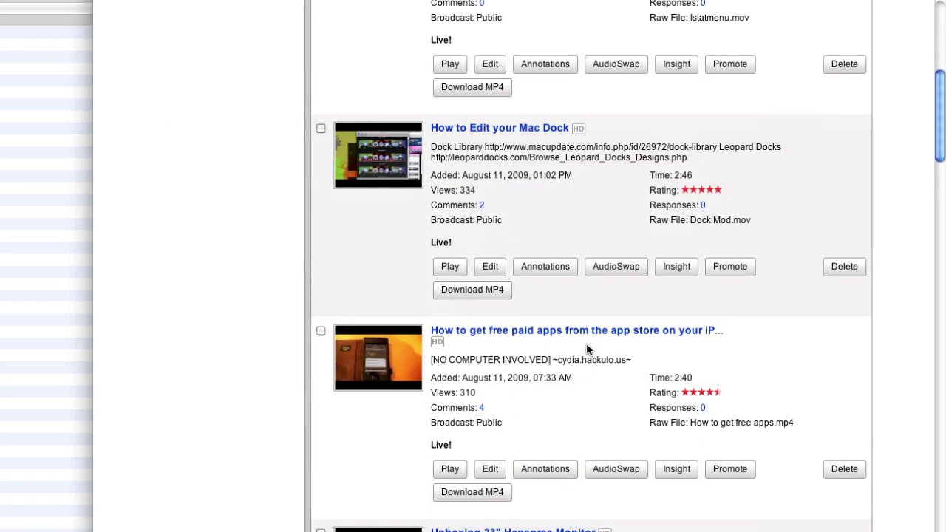
{"action": "scroll", "coordinate": [587, 349], "scroll_direction": "down", "scroll_amount": 12}
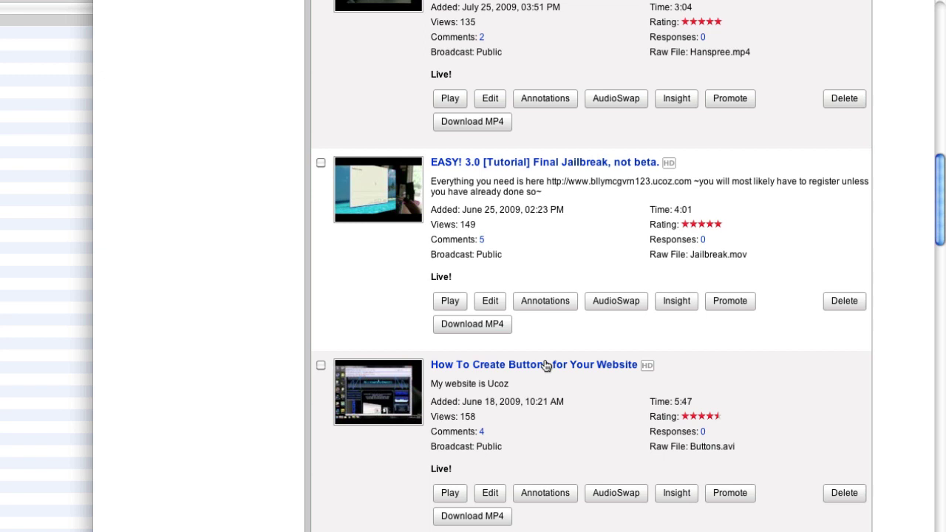
{"action": "left_click", "coordinate": [545, 365]}
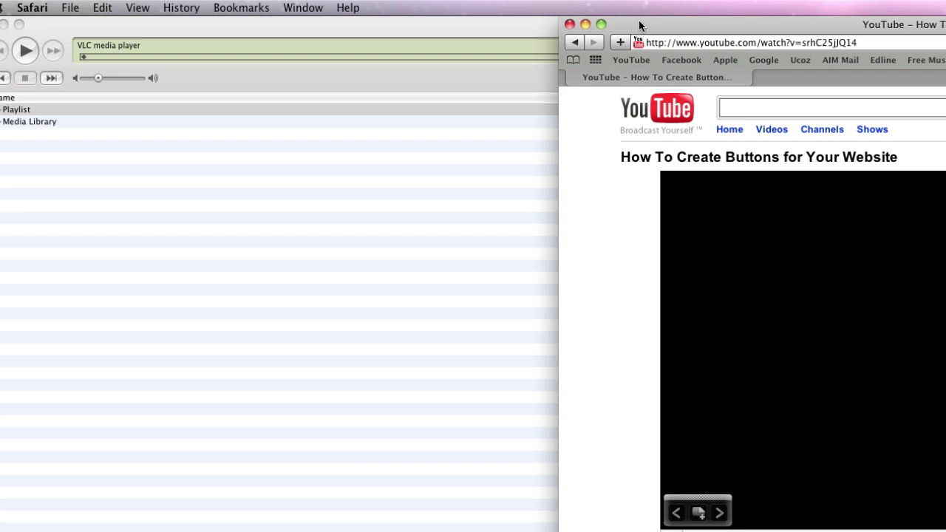
In the Activity window, download the 14.5 MB YouTube video stream as a file
{"action": "left_click", "coordinate": [292, 6]}
{"action": "left_click", "coordinate": [328, 142]}
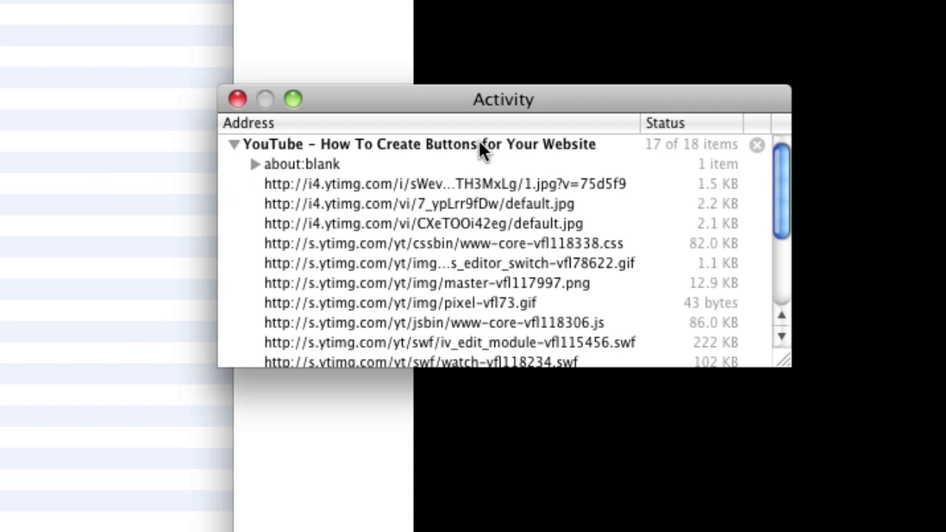
{"action": "scroll", "coordinate": [443, 180], "scroll_direction": "down", "scroll_amount": 4}
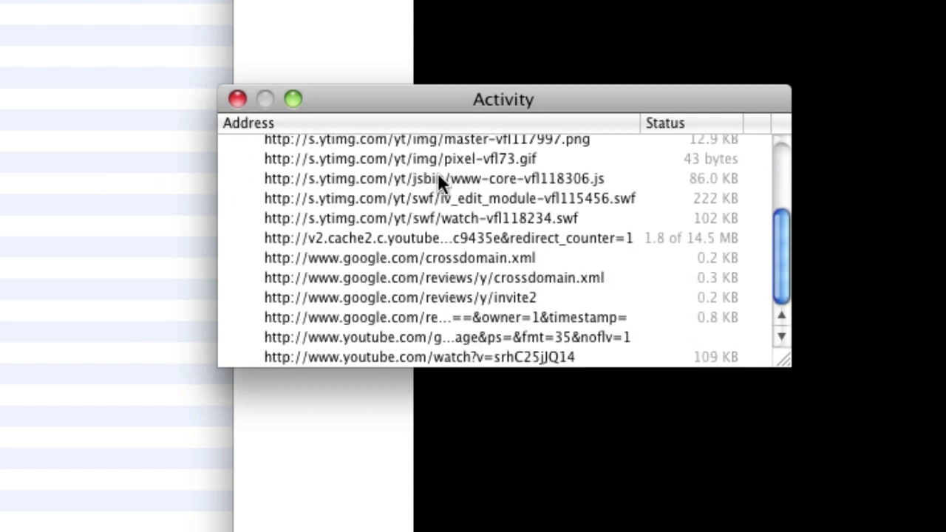
{"action": "scroll", "coordinate": [440, 273], "scroll_direction": "up", "scroll_amount": 4}
{"action": "scroll", "coordinate": [453, 251], "scroll_direction": "down", "scroll_amount": 4}
{"action": "left_click", "coordinate": [675, 237]}
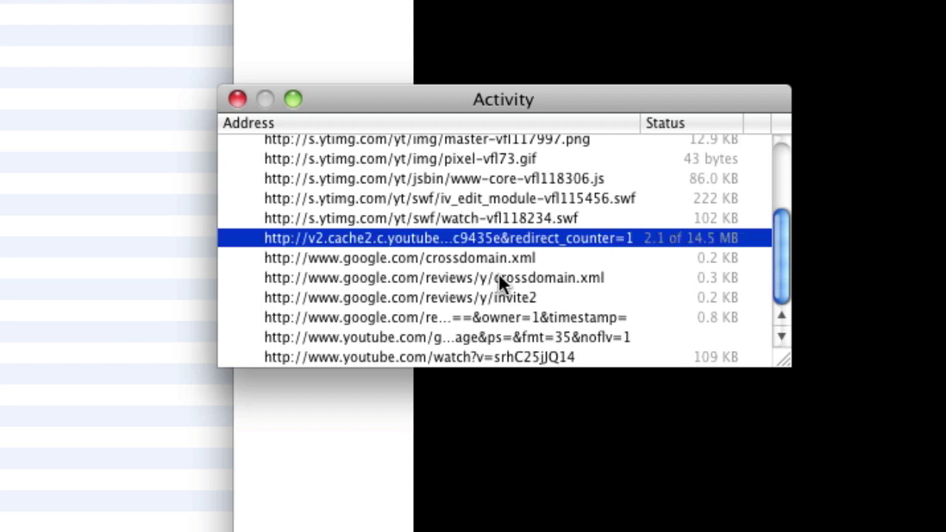
{"action": "double_click", "coordinate": [524, 238], "text": "alt"}
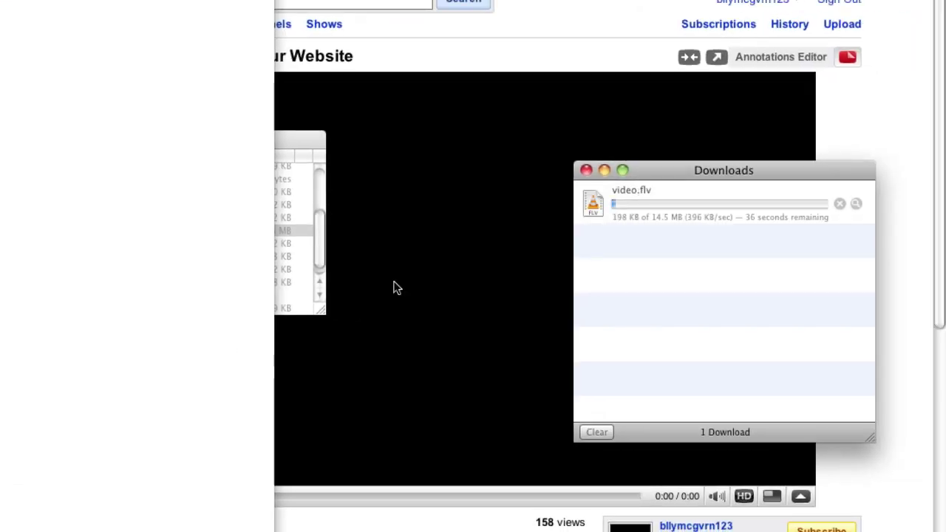
Stop the video.flv download, remove it from Downloads, and return to the YouTube page
{"action": "left_click", "coordinate": [646, 214]}
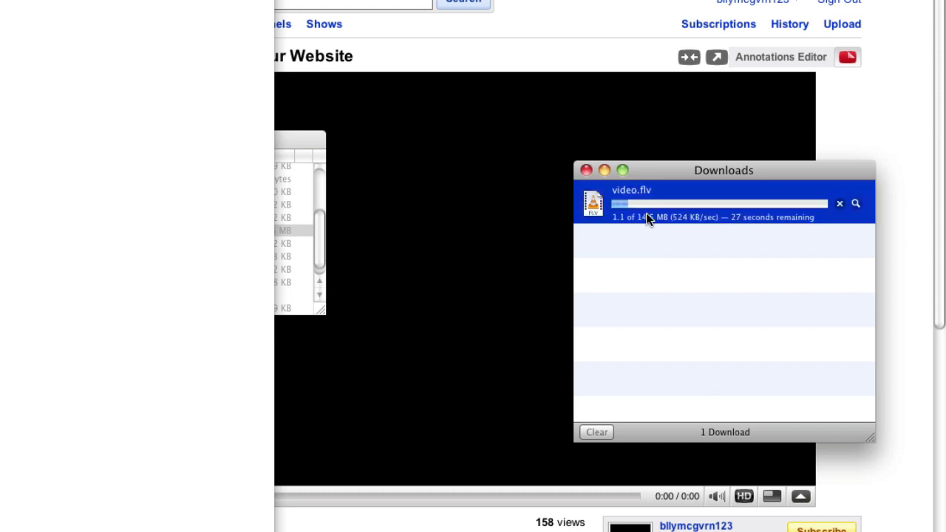
{"action": "left_click", "coordinate": [839, 204]}
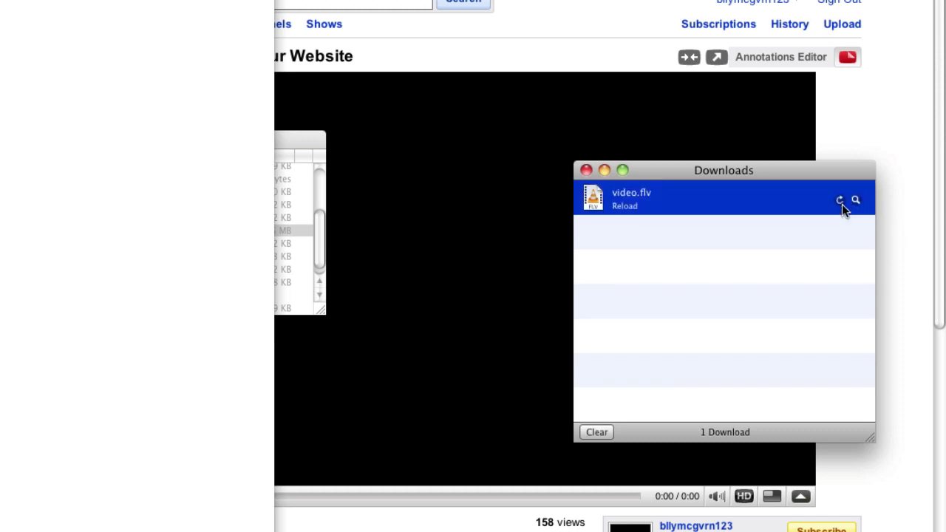
{"action": "key", "text": "Delete"}
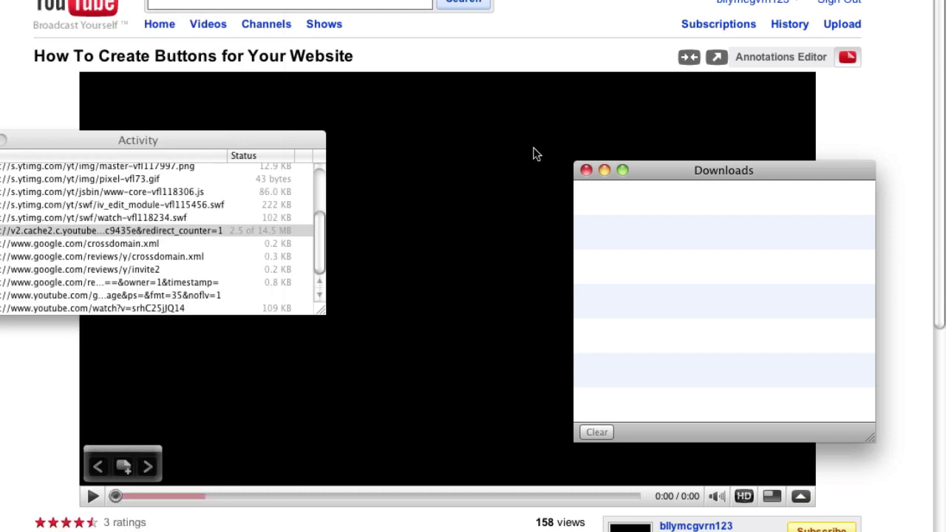
{"action": "left_click", "coordinate": [447, 192]}
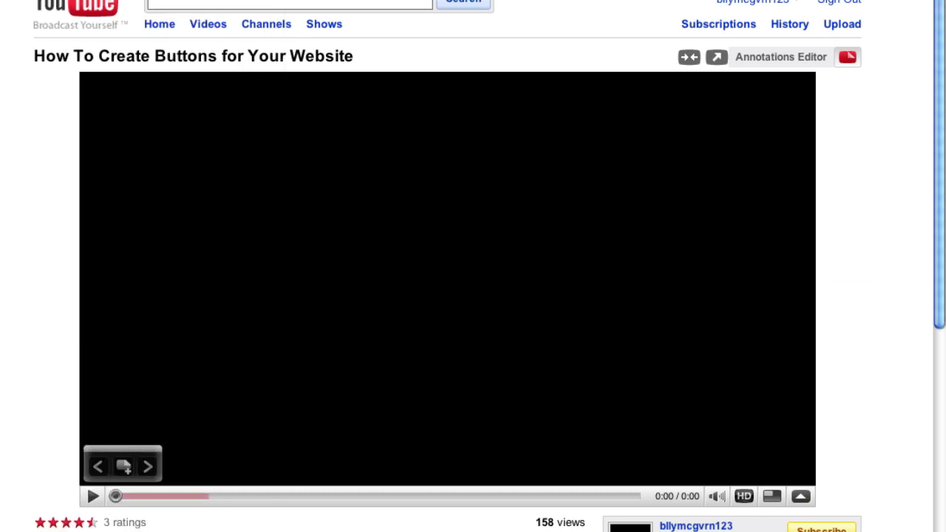
Check the YouTube stream's loading progress (3.0 of 14.5 MB) in the Activity window
{"action": "left_click", "coordinate": [2, 209]}
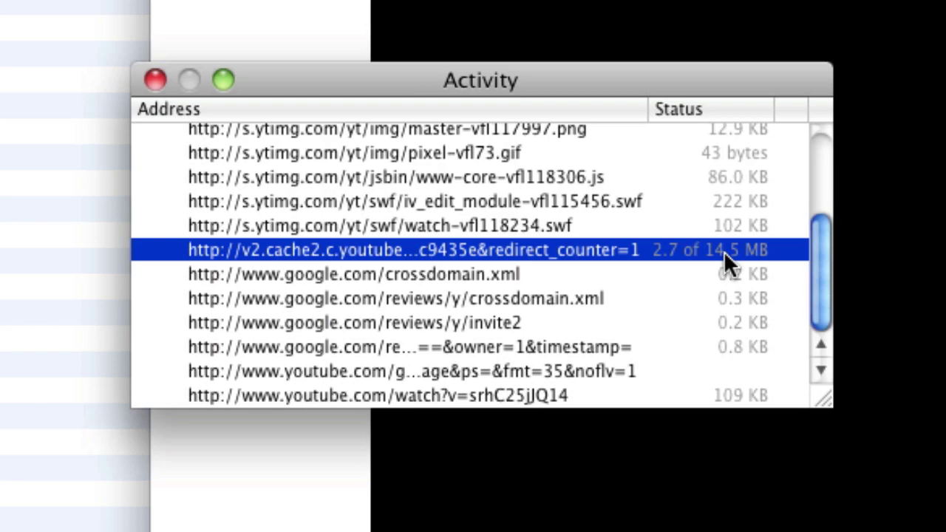
{"action": "scroll", "coordinate": [688, 249], "scroll_direction": "up", "scroll_amount": 5}
{"action": "scroll", "coordinate": [679, 242], "scroll_direction": "down", "scroll_amount": 5}
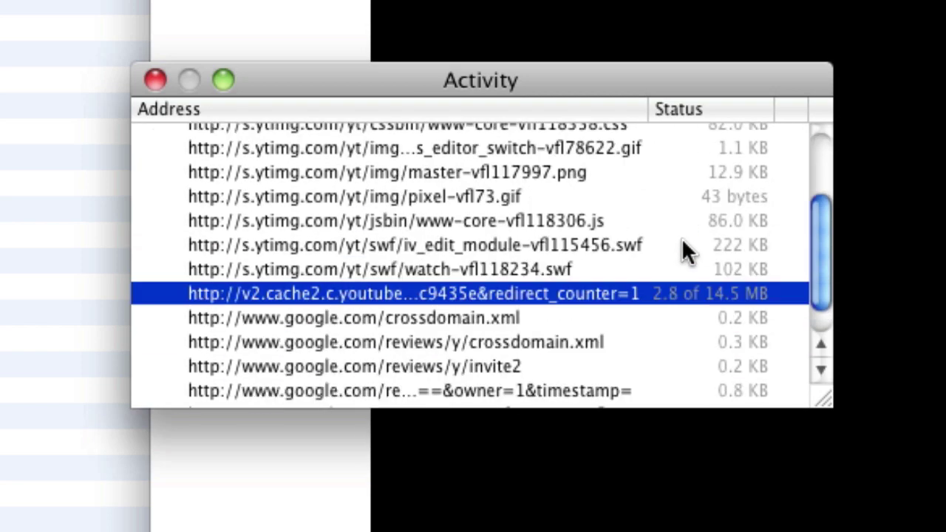
{"action": "scroll", "coordinate": [682, 249], "scroll_direction": "up", "scroll_amount": 5}
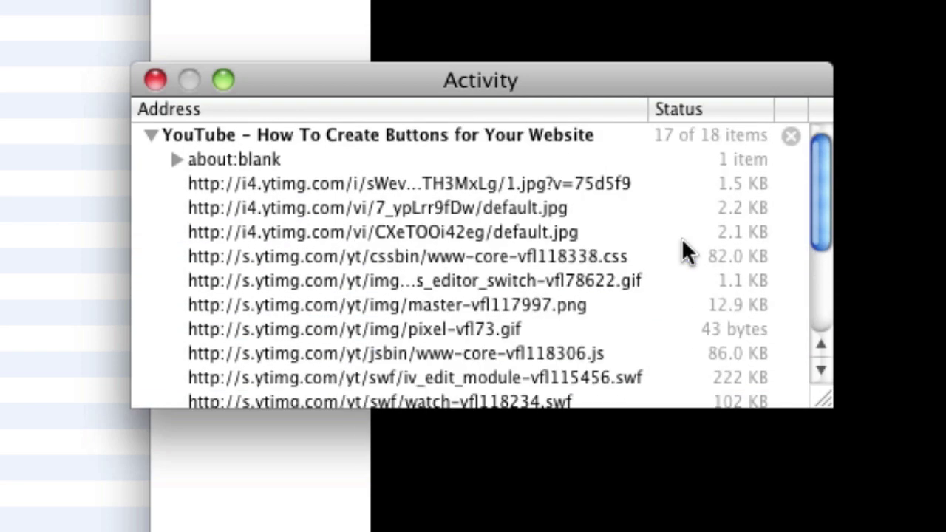
{"action": "scroll", "coordinate": [682, 249], "scroll_direction": "down", "scroll_amount": 5}
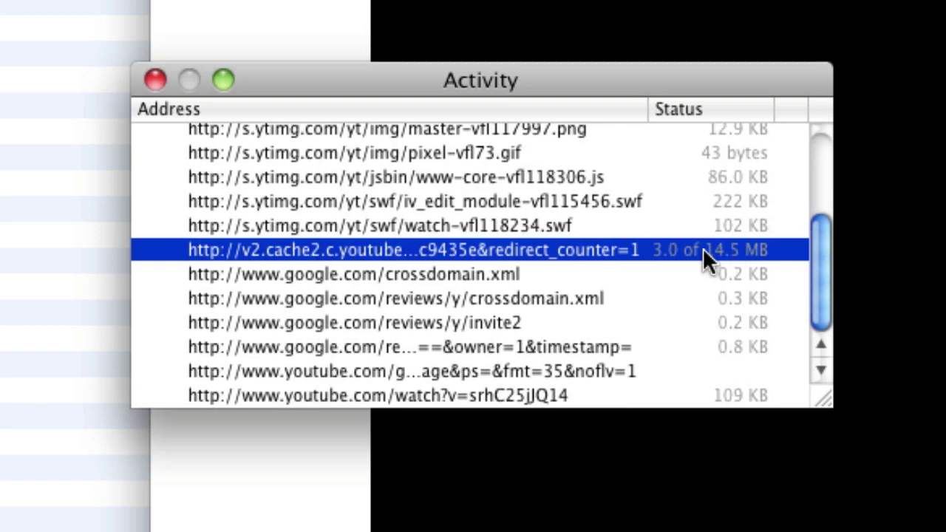